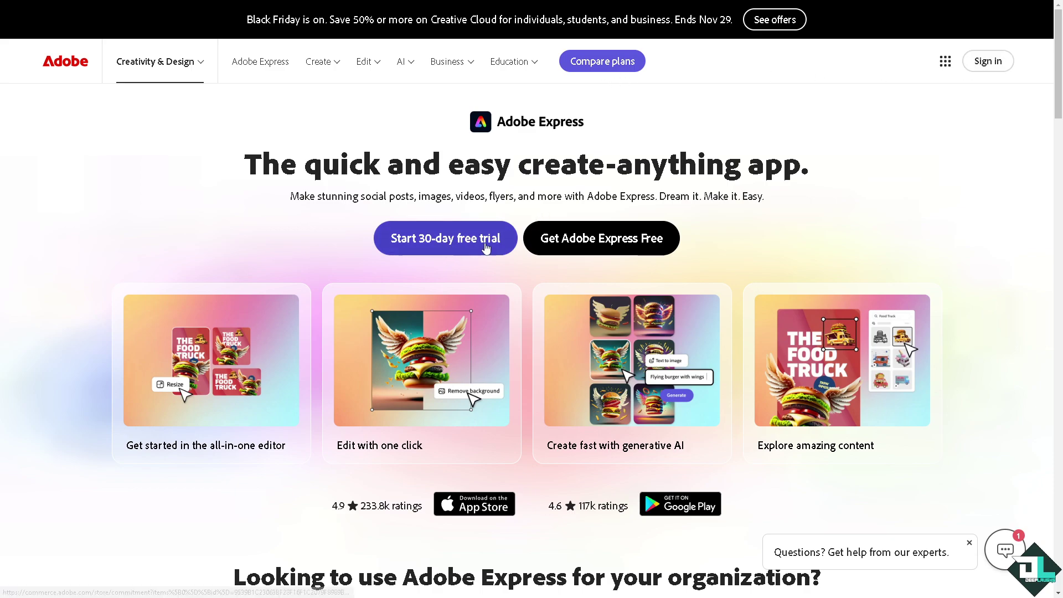
Step: Start using Adobe Express for free and show the additional sign-in options
click(564, 248)
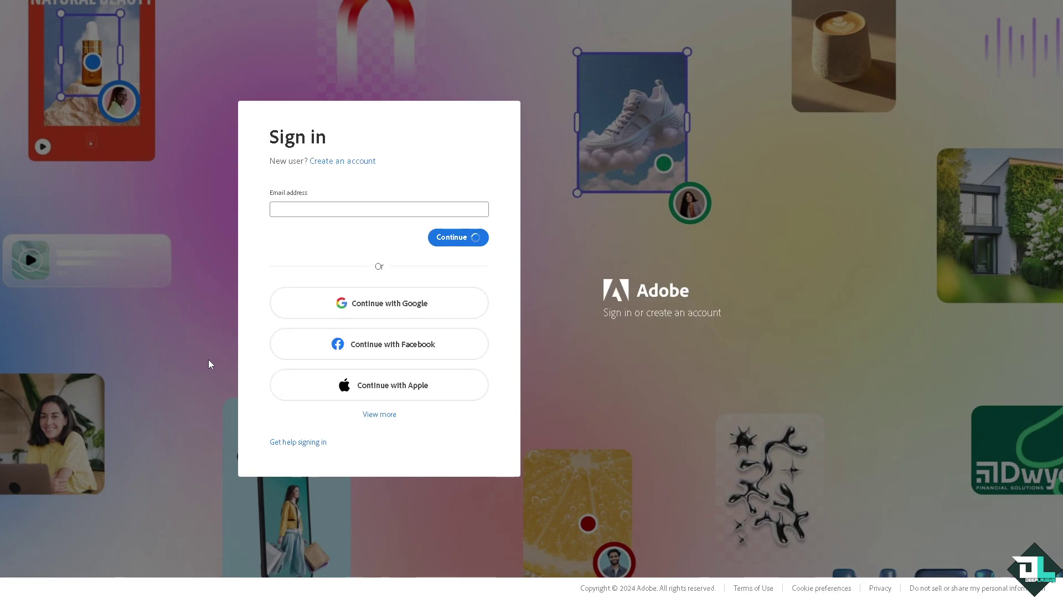
click(379, 415)
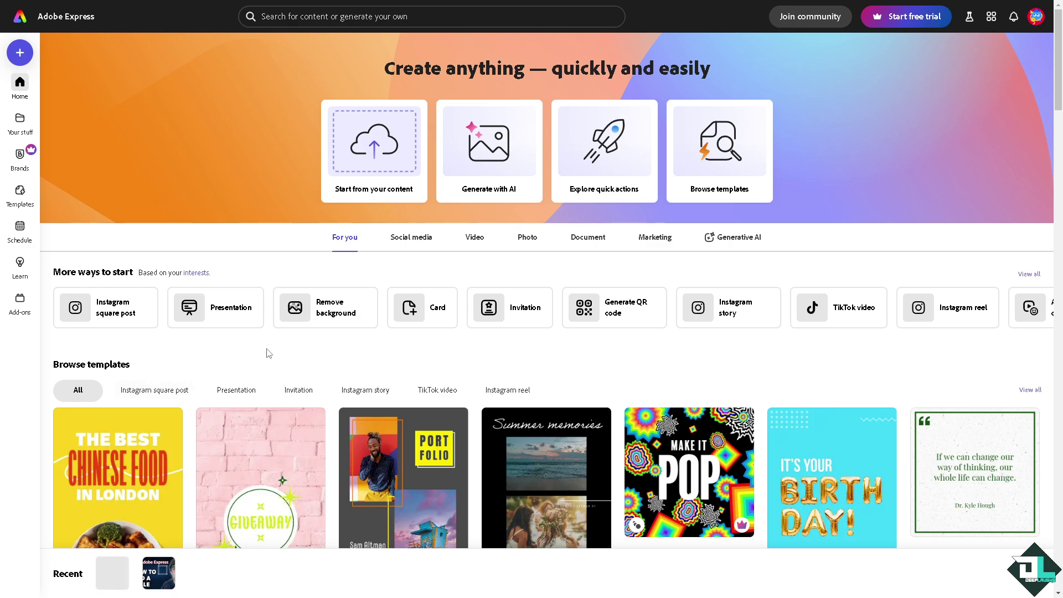
mouse_move(23, 197)
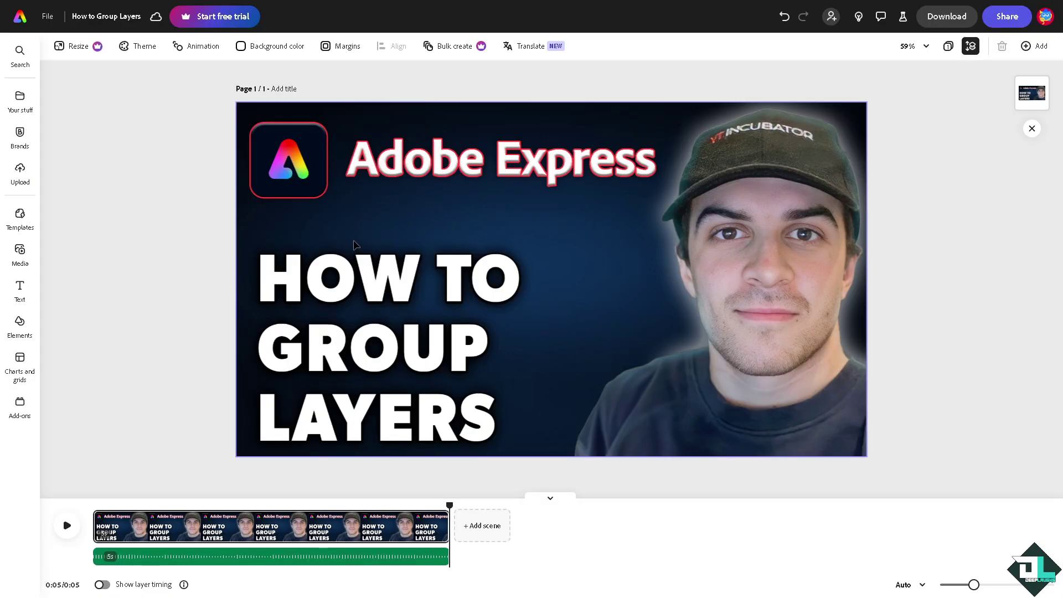
click(370, 231)
double_click(368, 231)
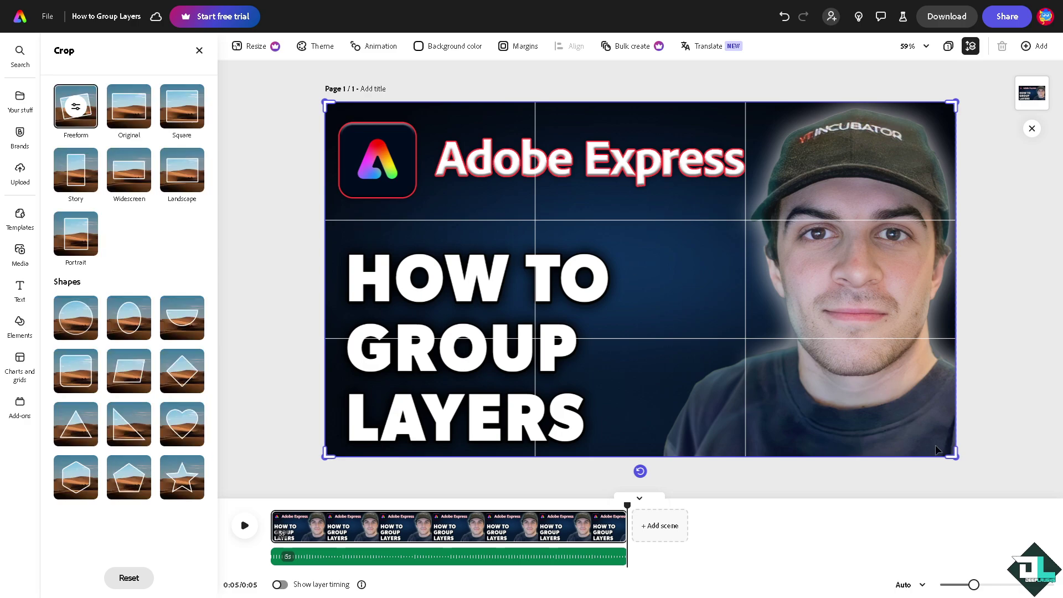
click(983, 367)
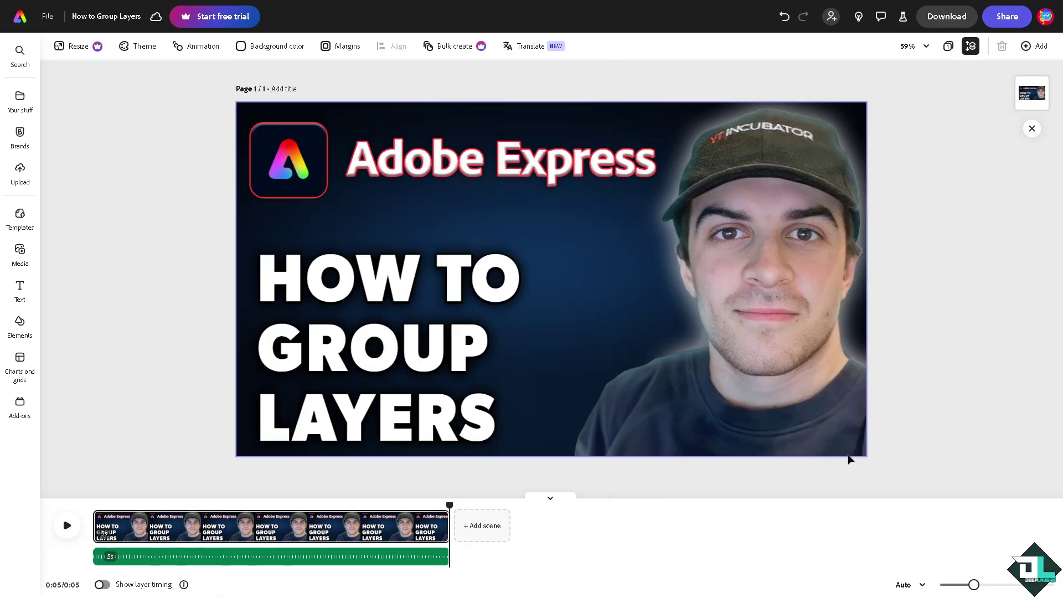
click(856, 454)
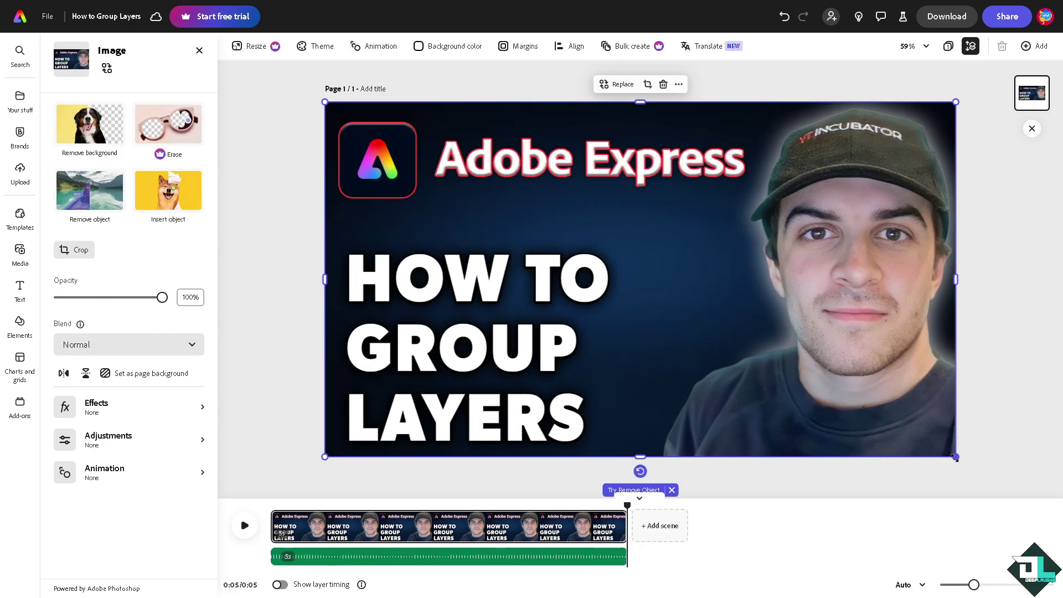
click(264, 157)
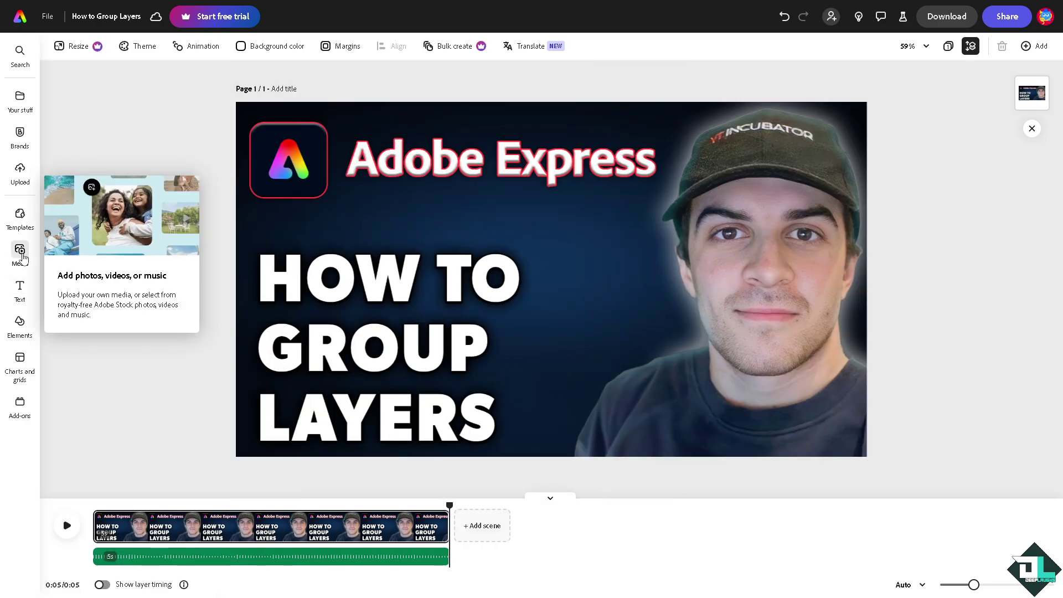
Step: Add the two recently used videos, the woman in sunglasses and the campfire, to the page
click(22, 252)
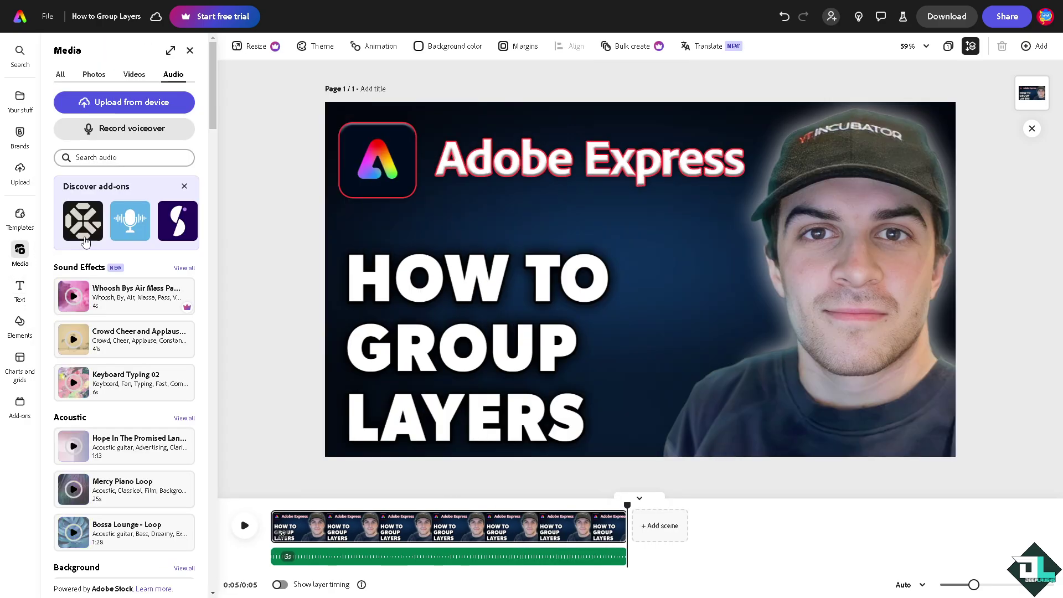
click(135, 76)
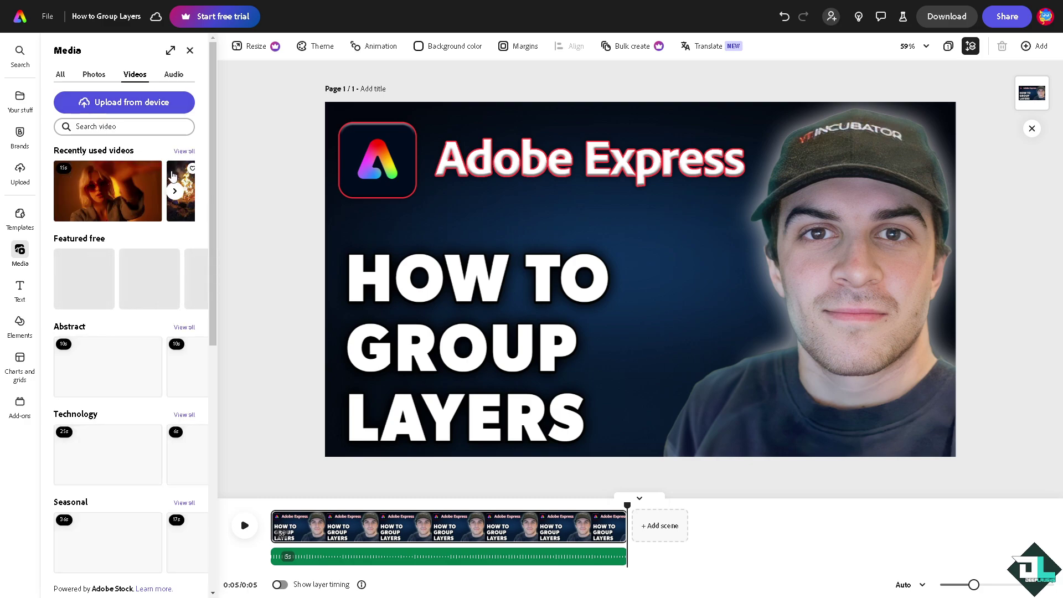
click(172, 176)
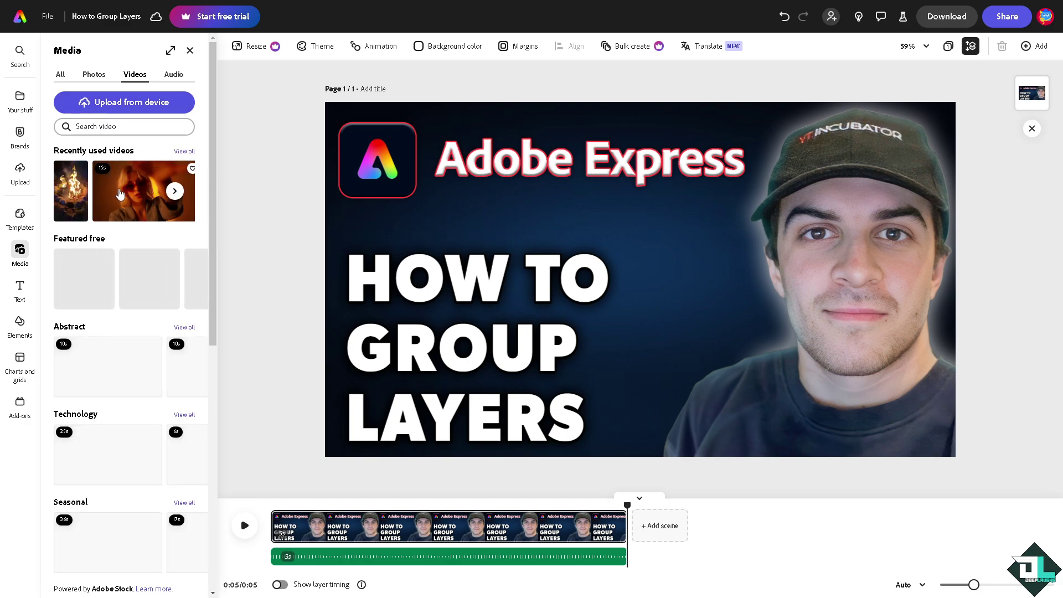
click(119, 194)
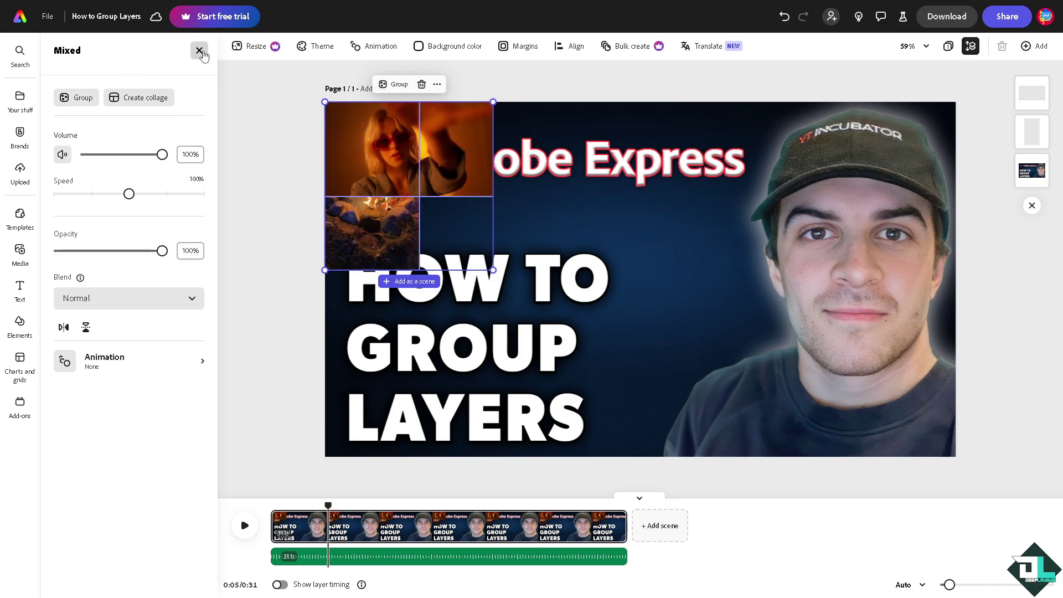
click(467, 203)
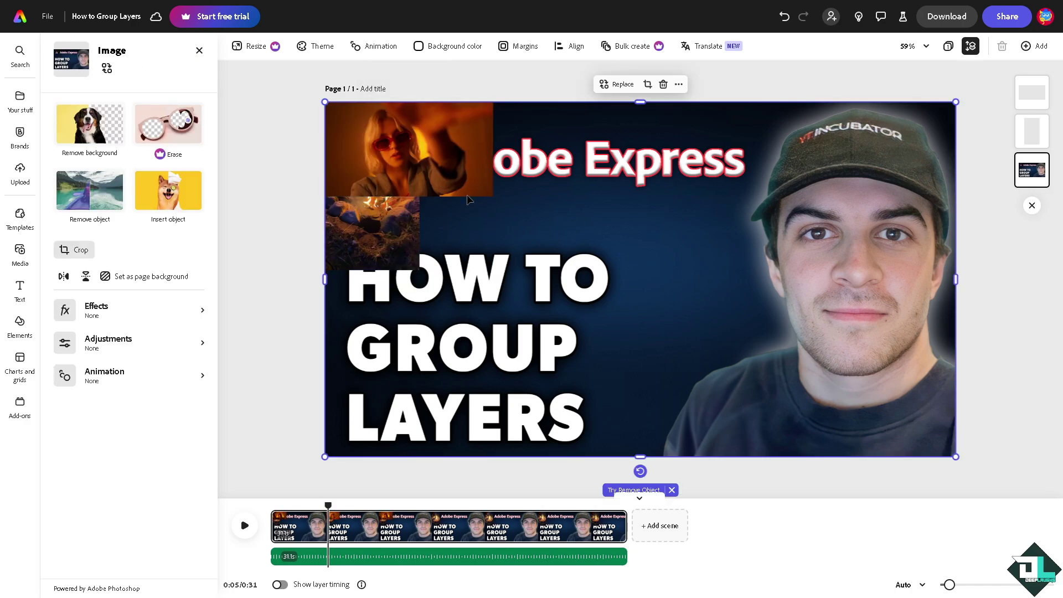
drag(403, 178, 502, 190)
key(ctrl+z)
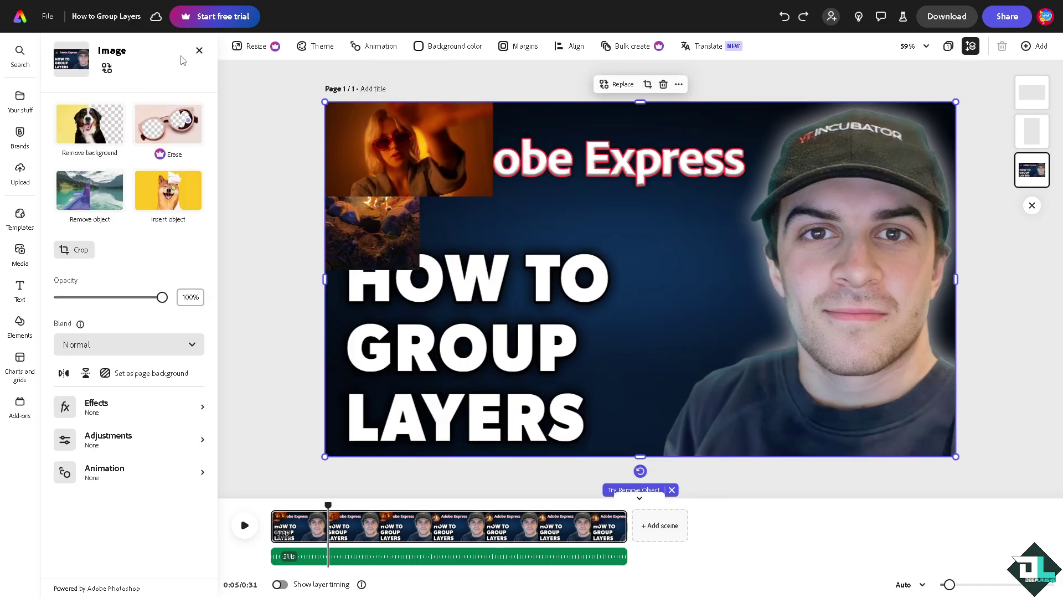
key(Escape)
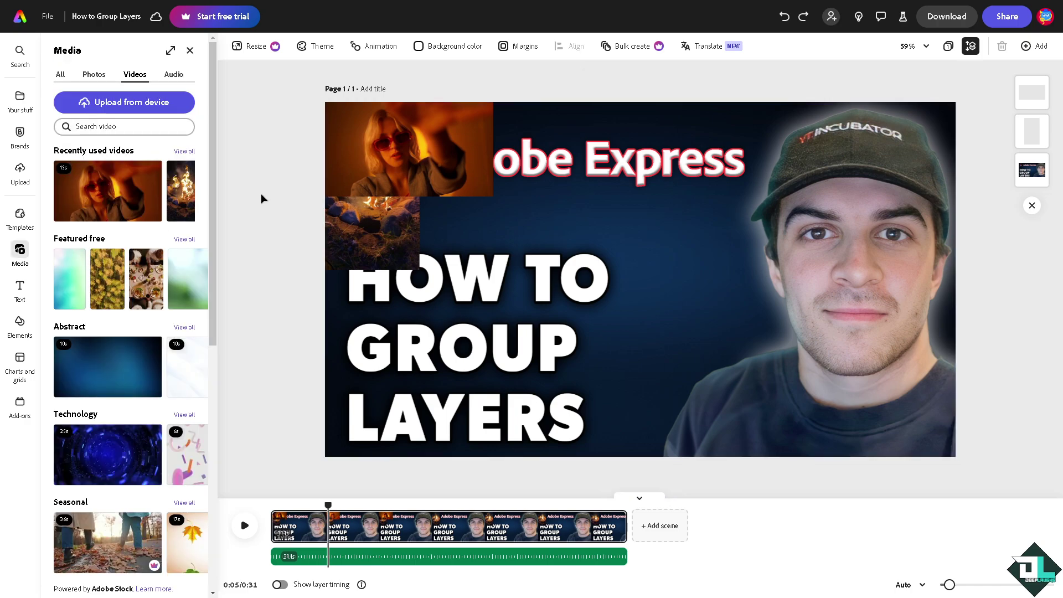
Step: Move the campfire video from under the woman's clip onto the end of the HOW TO GROUP text
drag(370, 230, 532, 326)
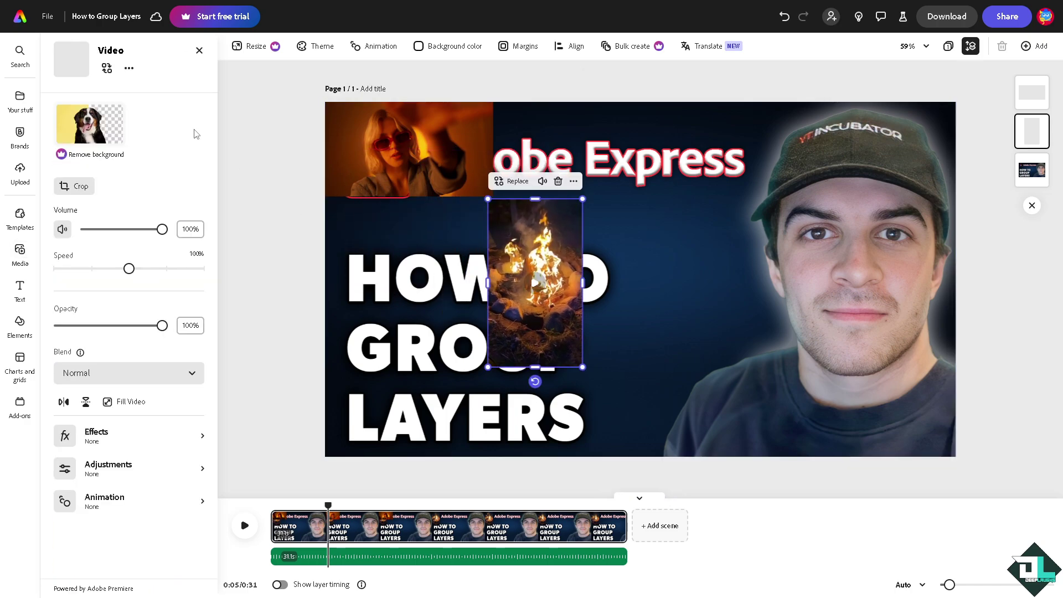
click(200, 54)
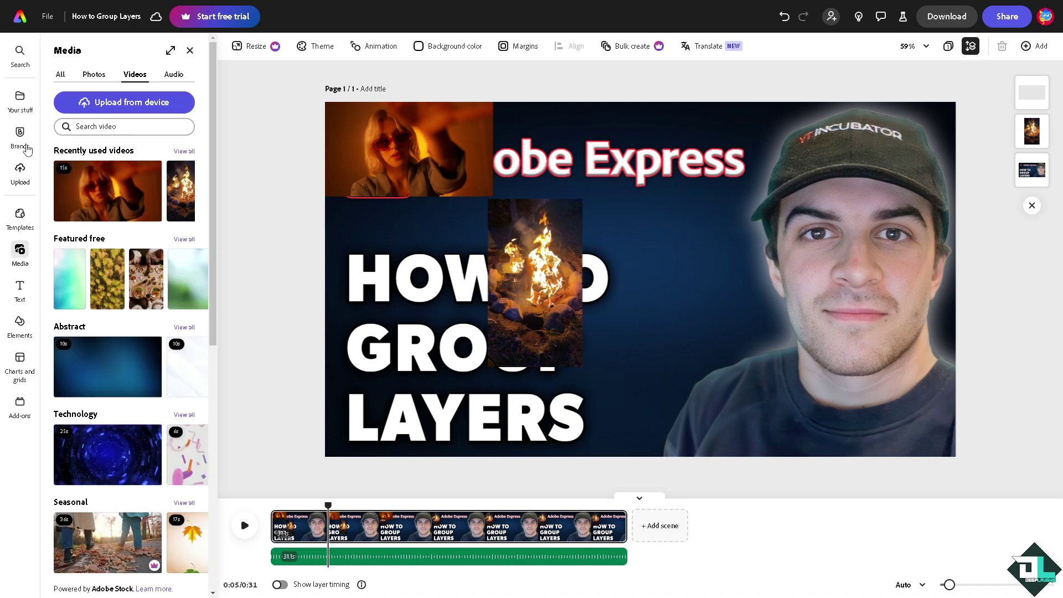
Step: Add a speech-bubble shape between the campfire video and the man's face, and rotate it so its tail points toward the lower right
click(20, 324)
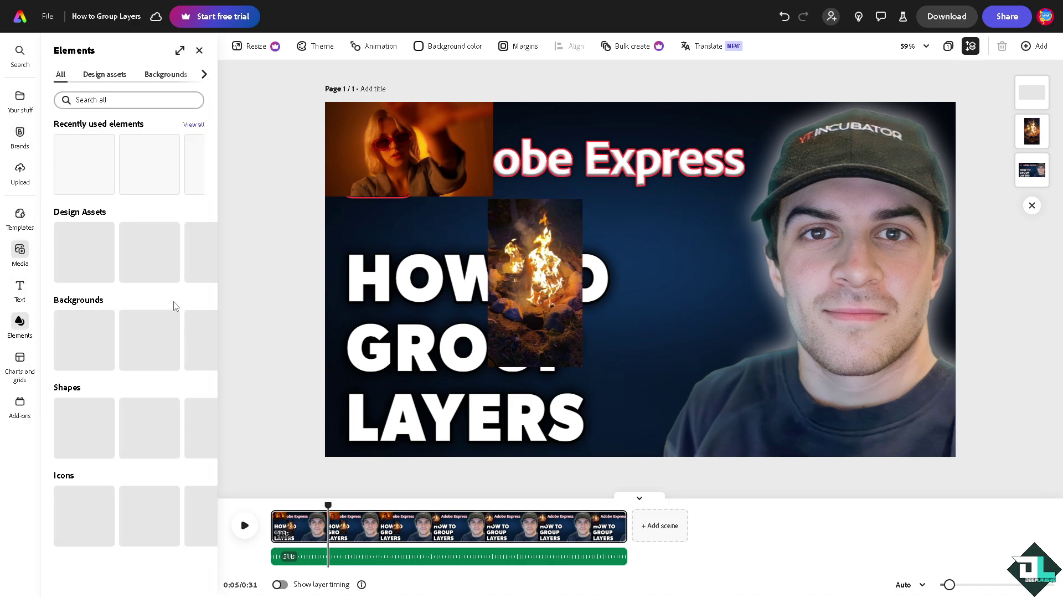
drag(91, 245, 666, 292)
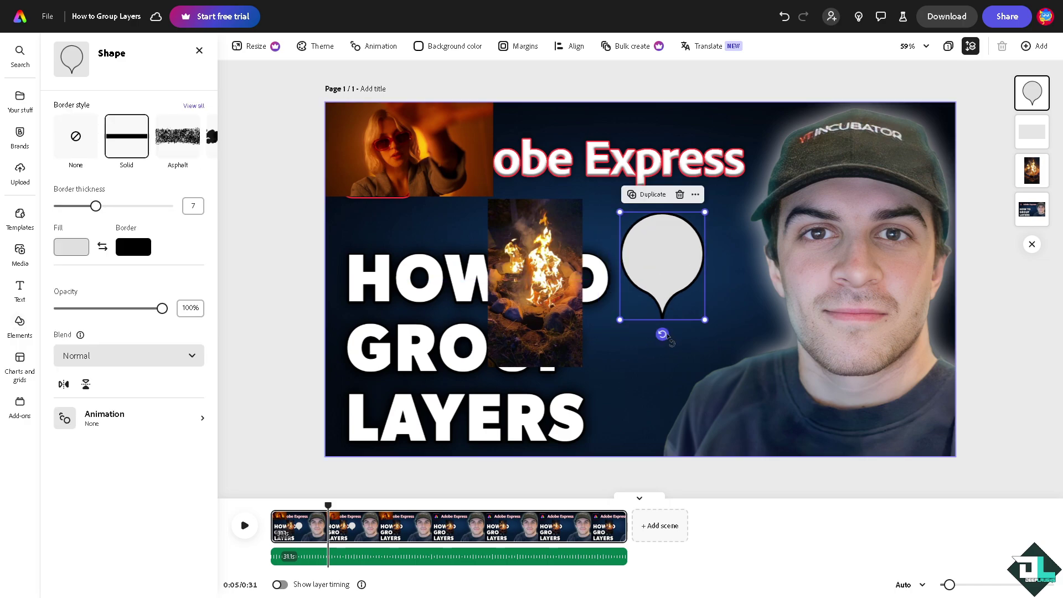
drag(663, 335, 711, 314)
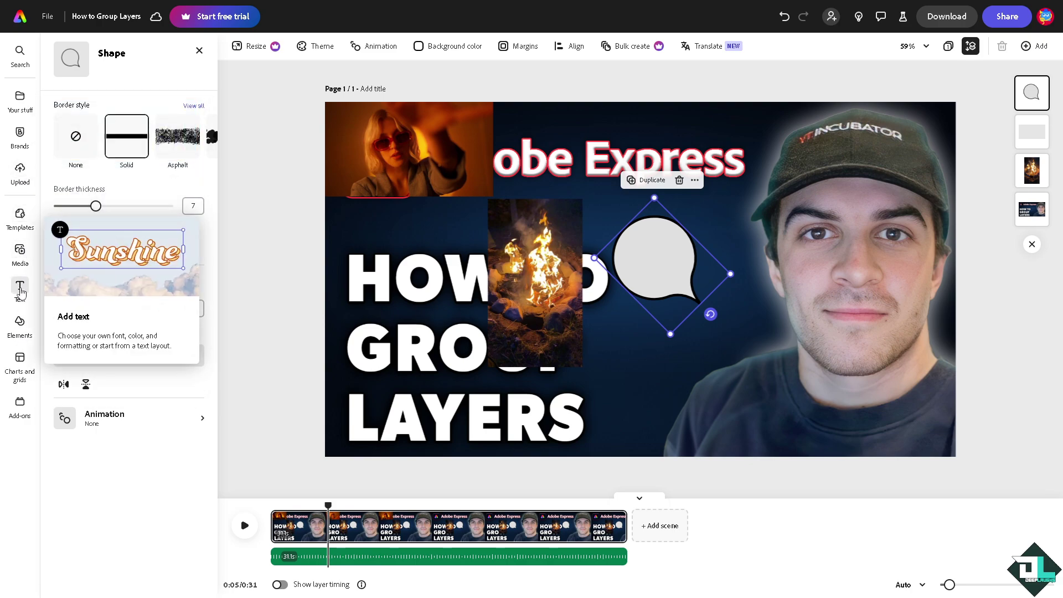
Step: Add the MEET THE TEAM text layout and delete its name and IN HOUSE MODEL lines
click(20, 285)
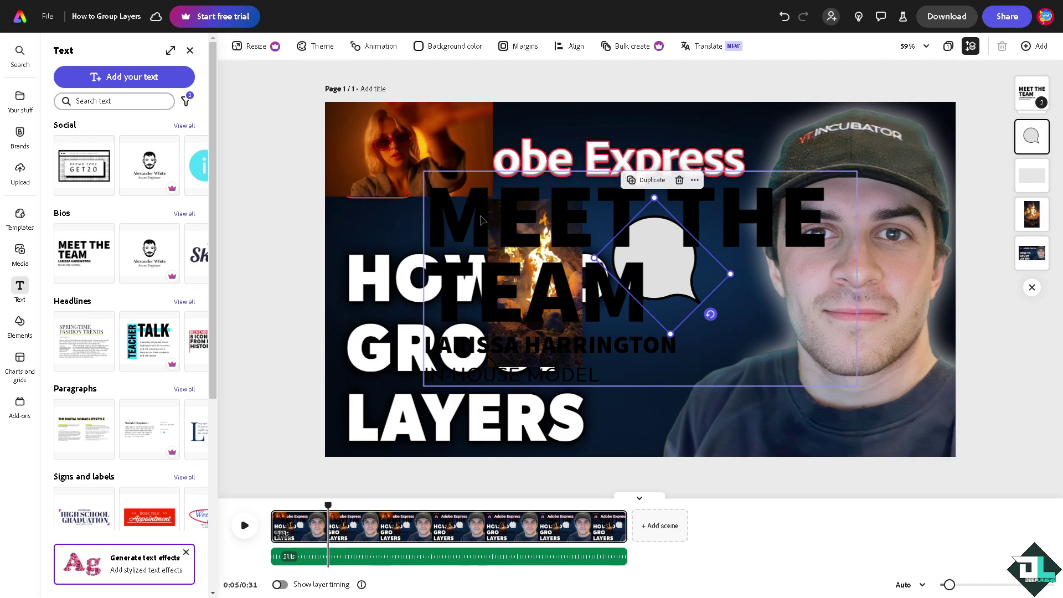
click(482, 219)
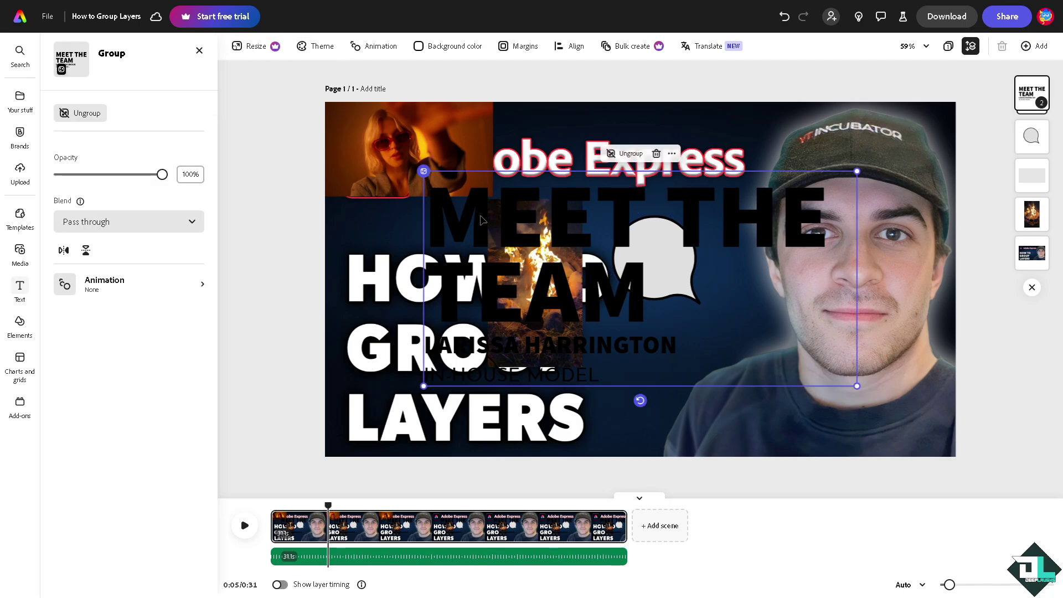
double_click(665, 357)
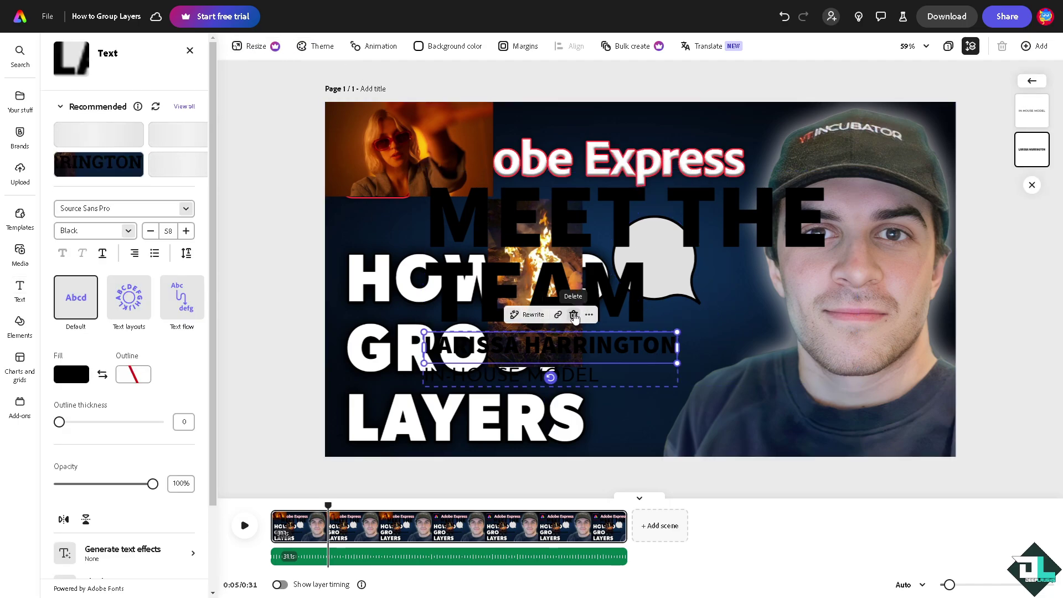
click(574, 315)
click(574, 375)
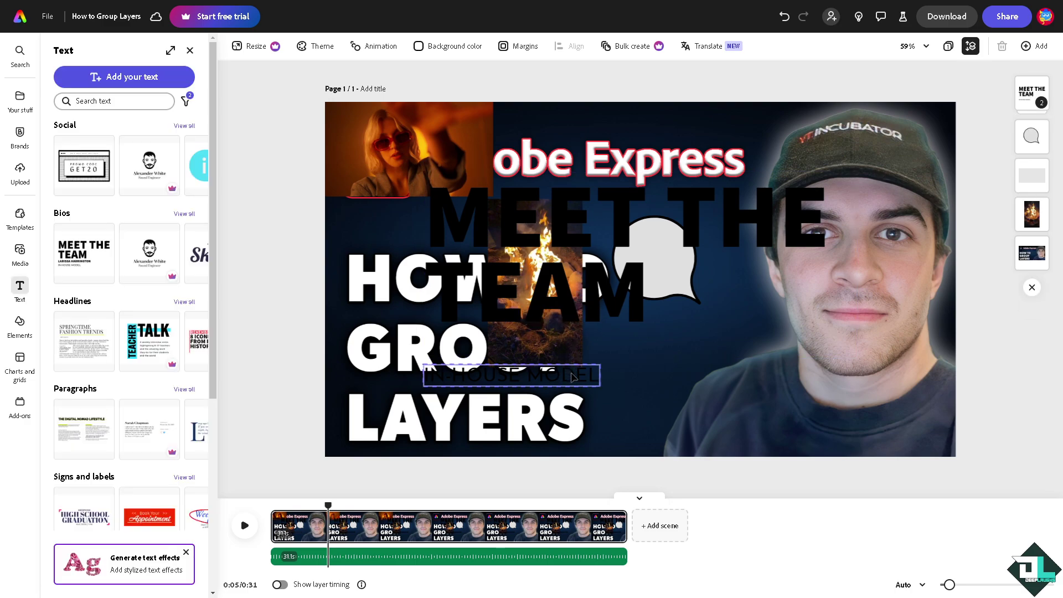
key(Delete)
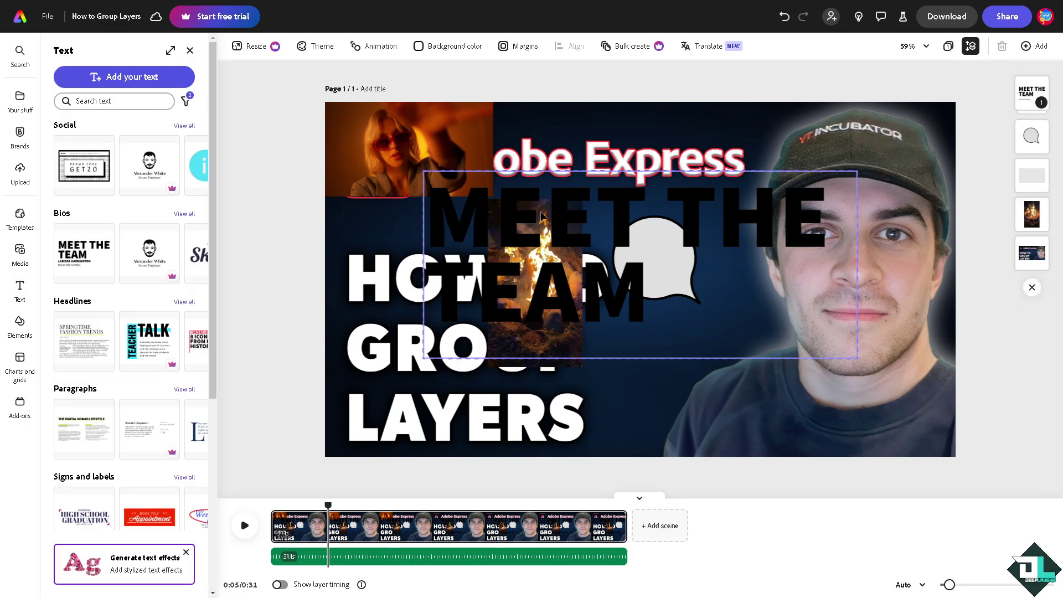
Step: Replace the MEET THE TEAM heading with "MEET ME AT THE APT"
click(586, 221)
double_click(586, 221)
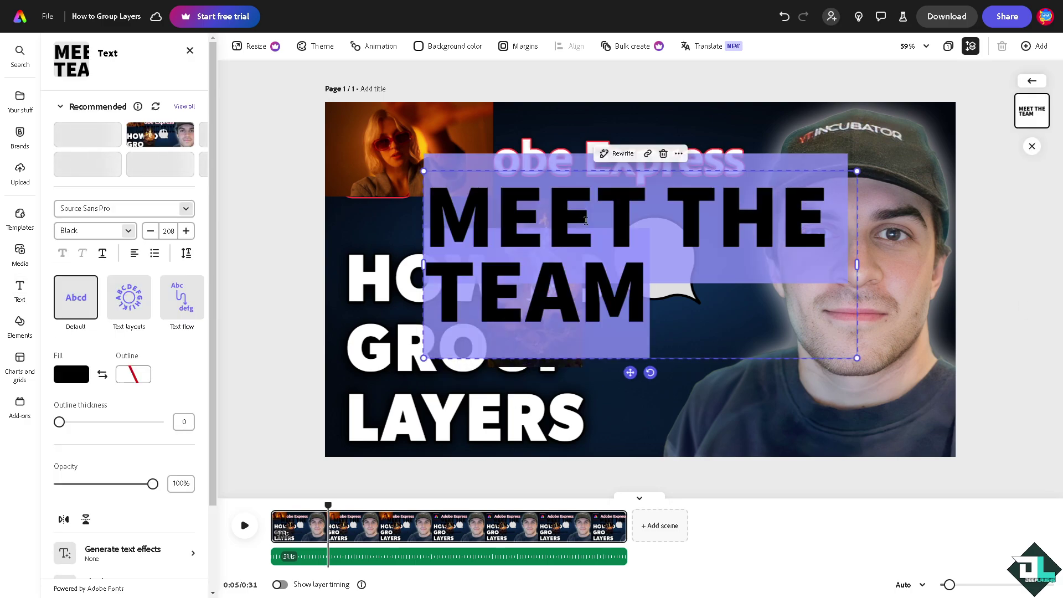
text(mee)
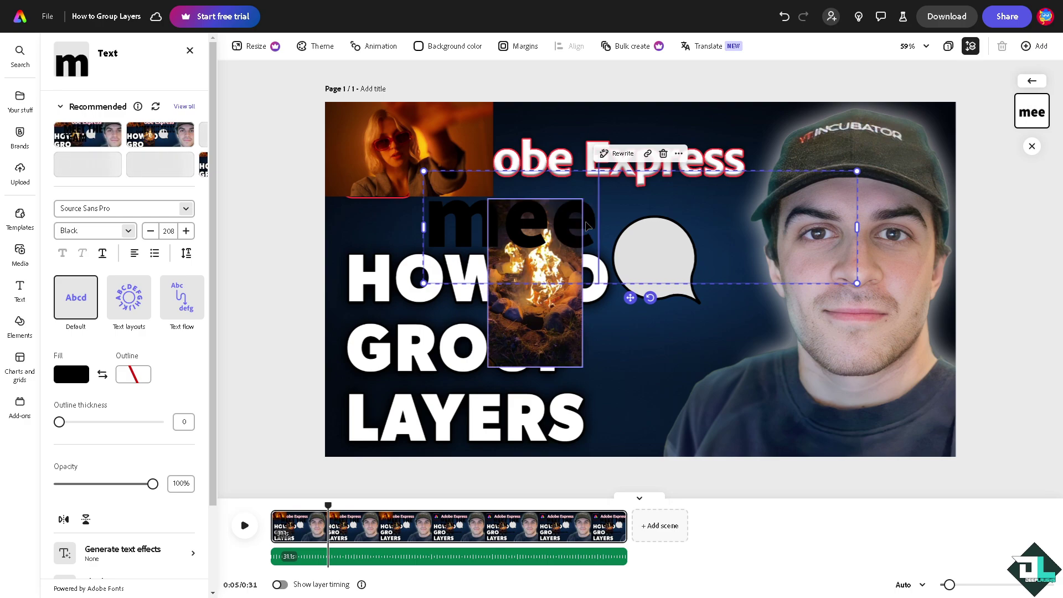
text(t me at)
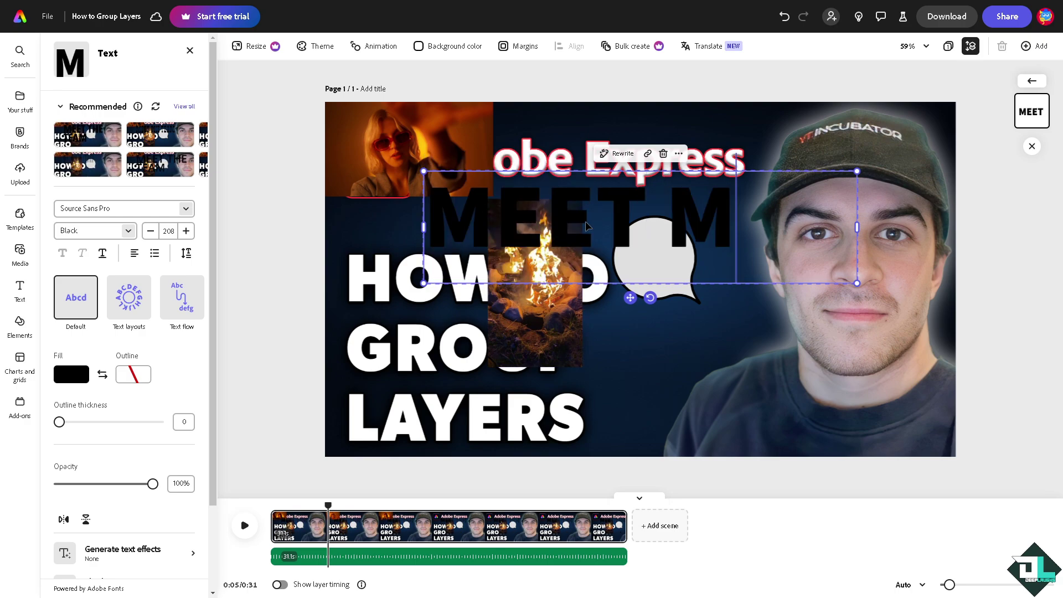
text( the apt)
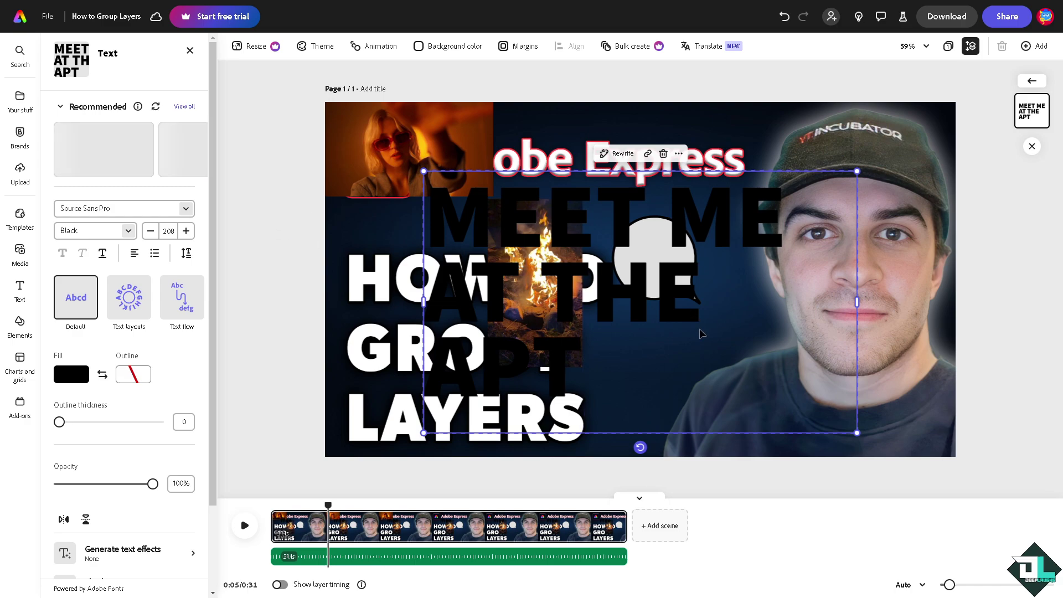
click(283, 282)
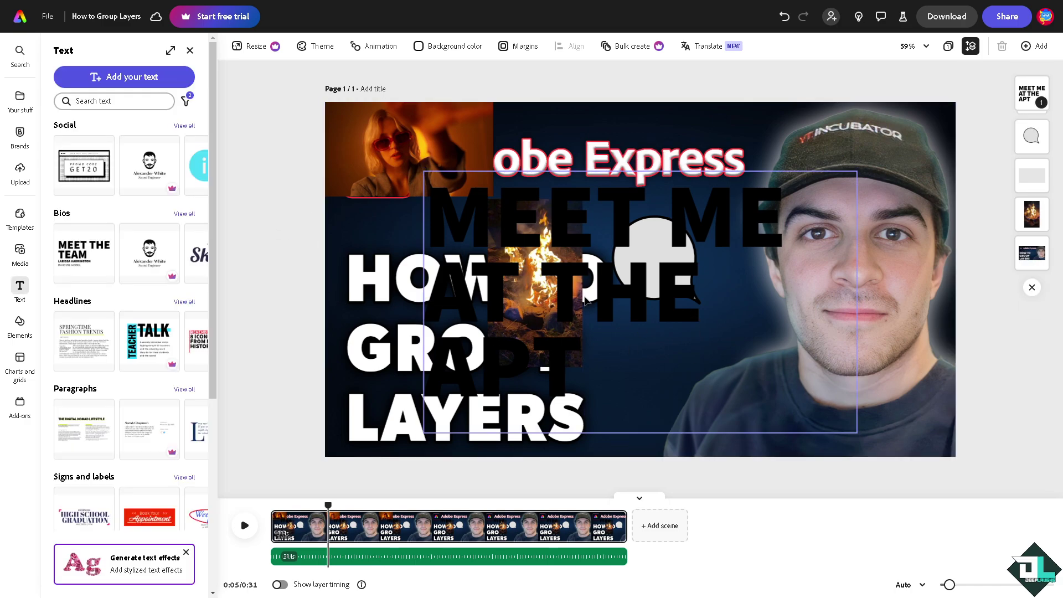
Step: Shrink the MEET ME AT THE APT text group and place it inside the speech bubble
click(901, 442)
drag(856, 433, 576, 263)
drag(495, 219, 682, 267)
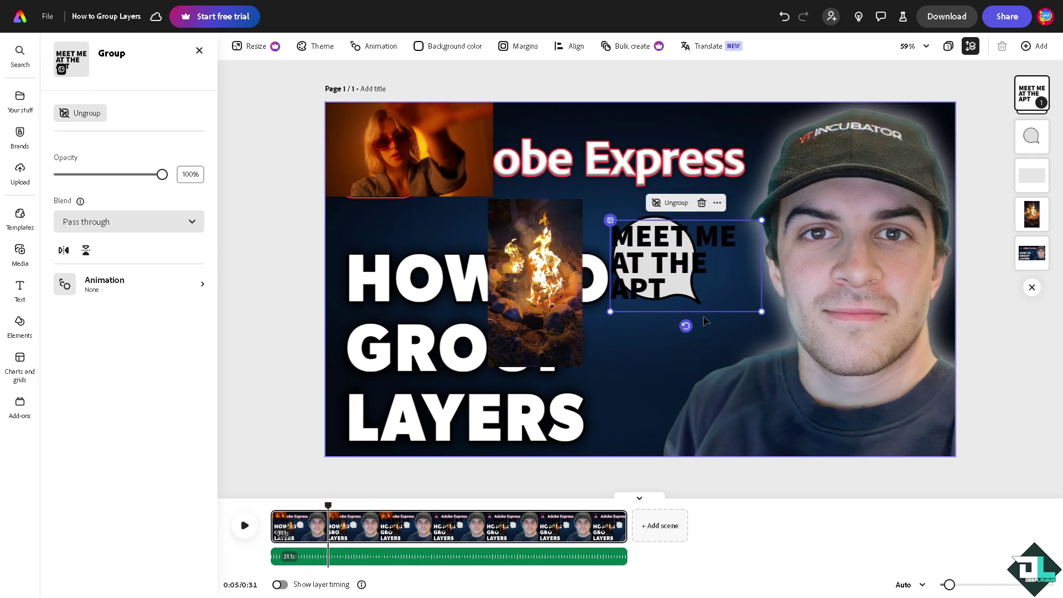
drag(762, 310, 673, 260)
Step: Enlarge the speech bubble around its text and rotate it slightly so its tail points at the man's mouth
click(696, 304)
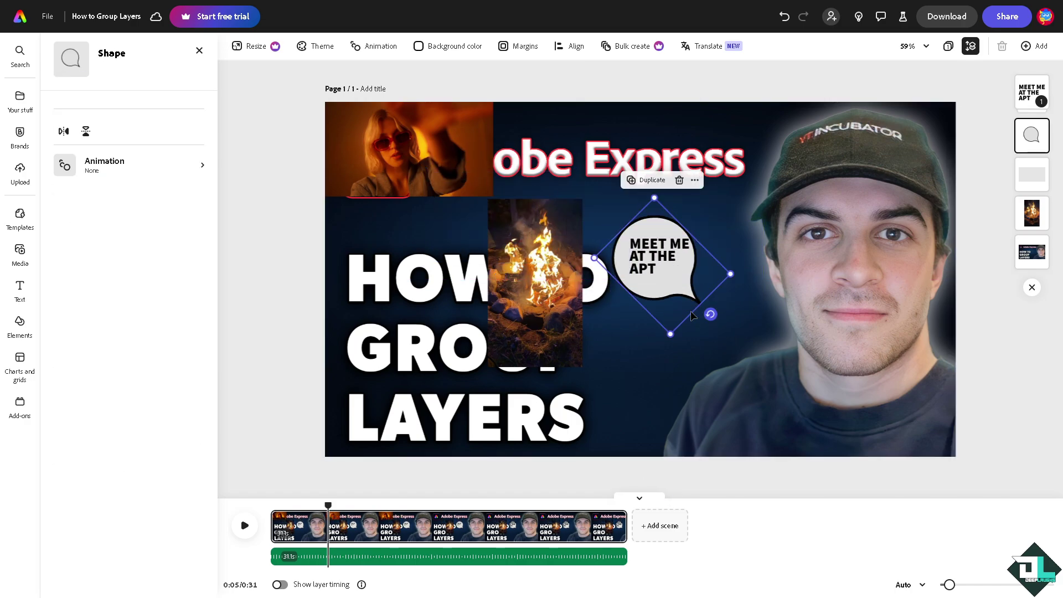
drag(673, 334, 684, 439)
drag(682, 308, 715, 264)
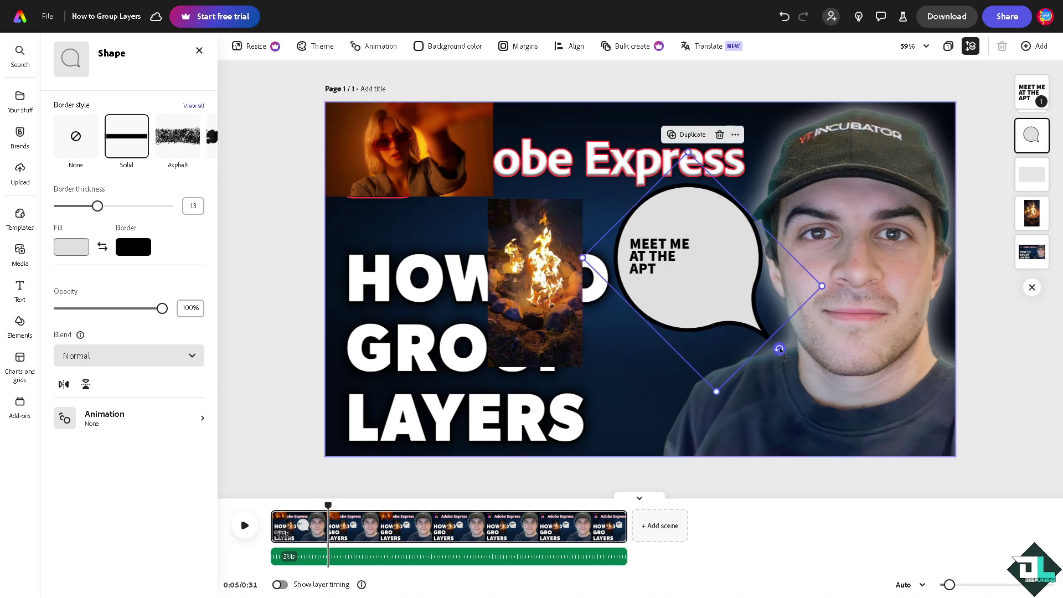
drag(780, 350, 789, 340)
Step: Enlarge the MEET ME AT THE APT text and reposition it within the bigger speech bubble
drag(662, 252, 584, 198)
drag(673, 242, 710, 264)
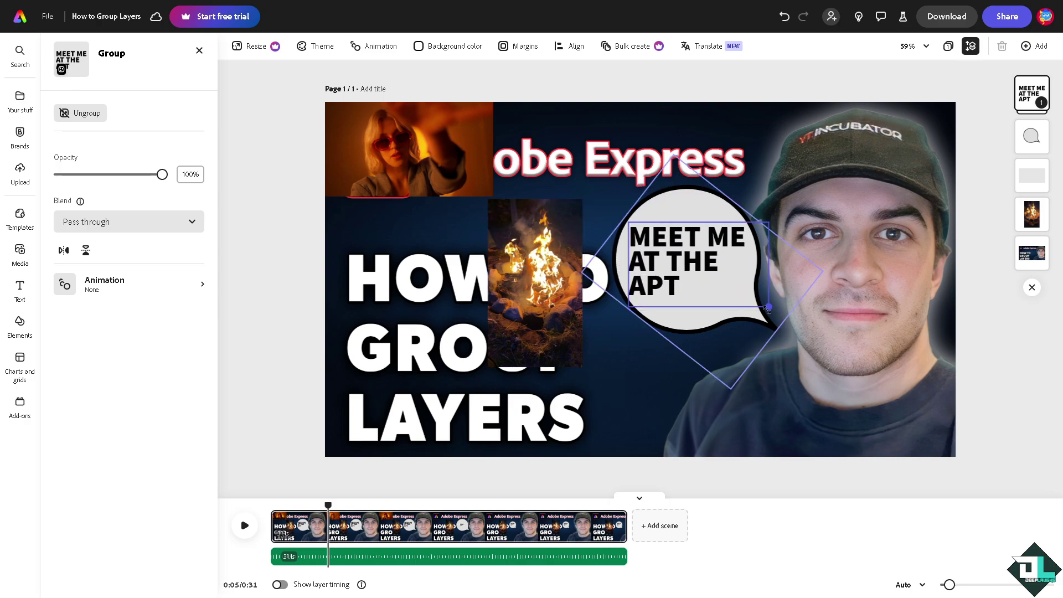
drag(768, 309, 756, 302)
drag(671, 292, 682, 292)
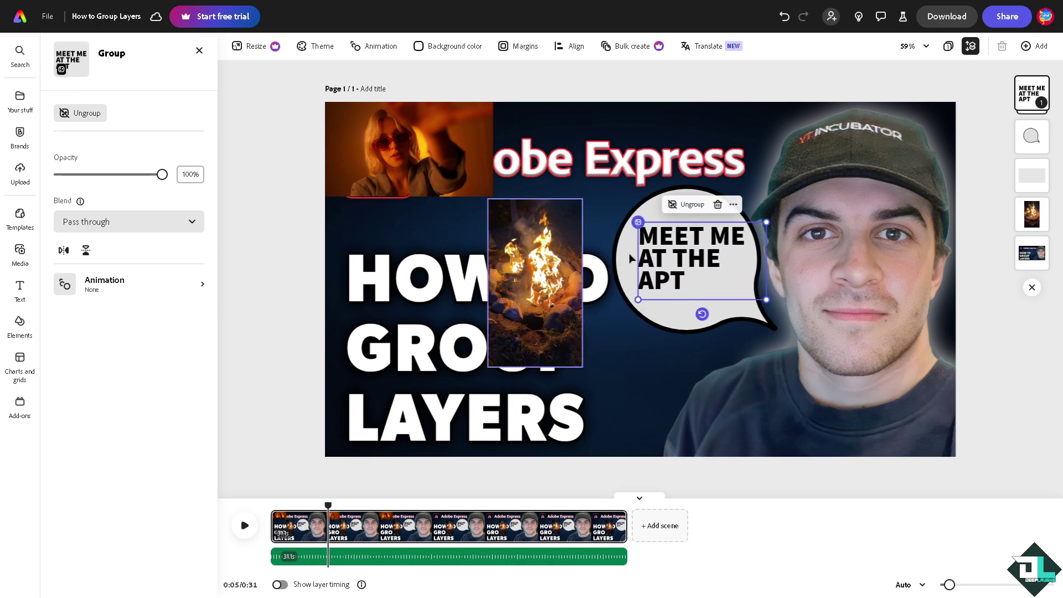
Step: Scale the background thumbnail image down to about two thirds of the page width, keeping it in the page's upper-left corner
click(869, 154)
drag(955, 458, 745, 338)
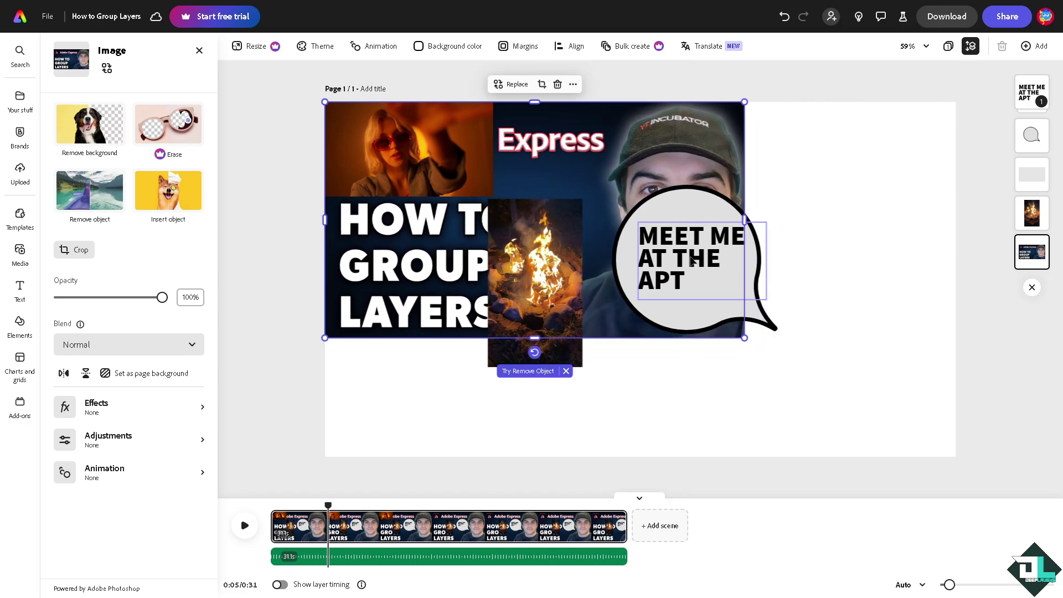
Step: Move the speech bubble to the blank page area beside the man's head and rotate it so its tail points toward his mouth
click(676, 204)
drag(676, 204, 832, 122)
drag(946, 259, 766, 247)
drag(885, 197, 868, 201)
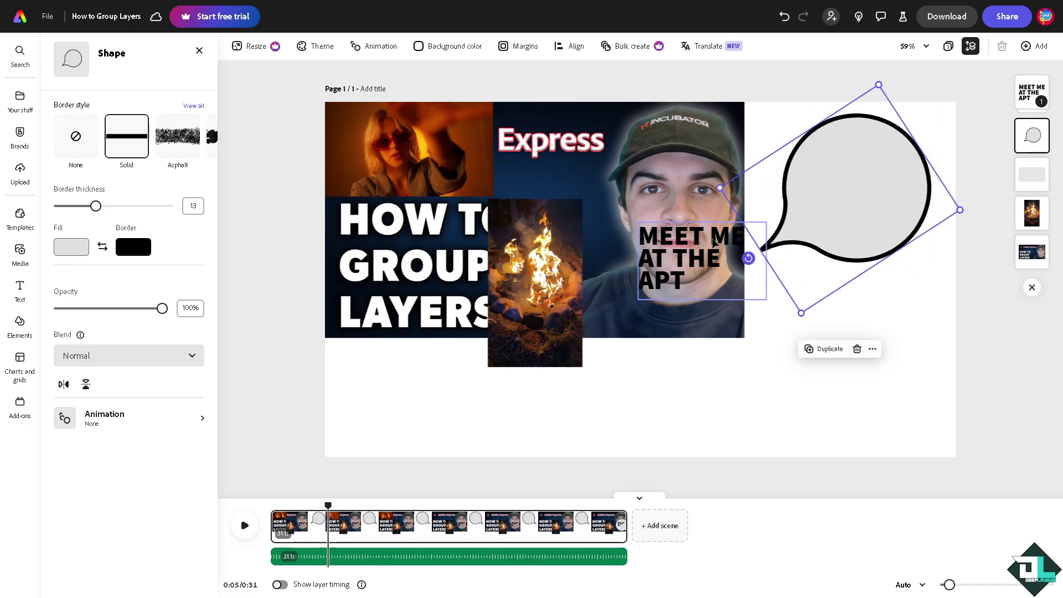
Step: Move the MEET ME AT THE APT text into the speech bubble and shift the woman video down over the thumbnail's heading
drag(695, 254, 868, 188)
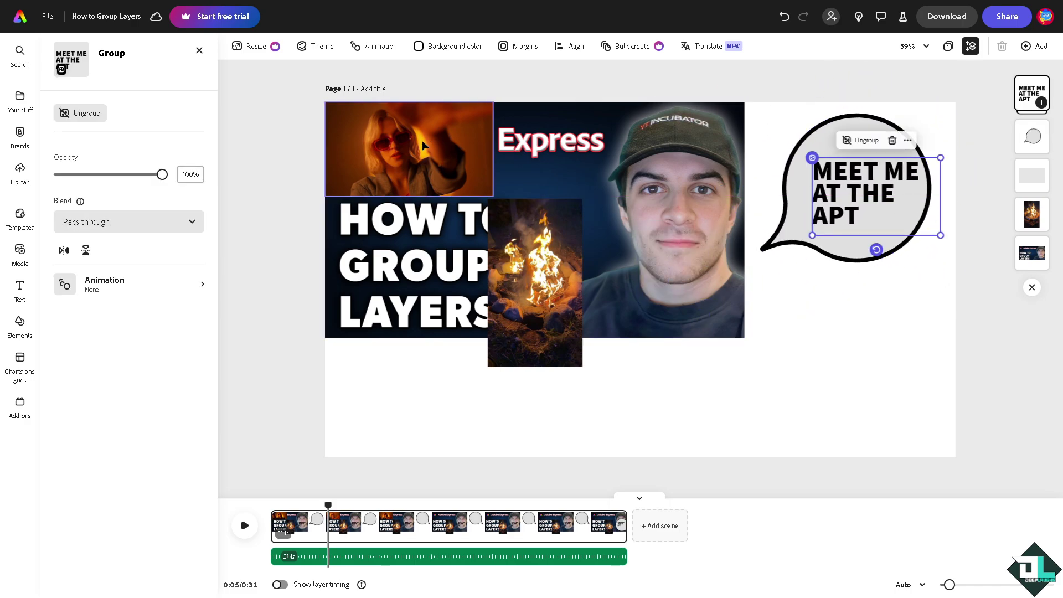
drag(422, 142, 456, 292)
Step: Move the campfire video behind the speech bubble and enlarge it to fill the full-height page area beside the thumbnail
drag(567, 277, 816, 178)
drag(840, 271, 1022, 410)
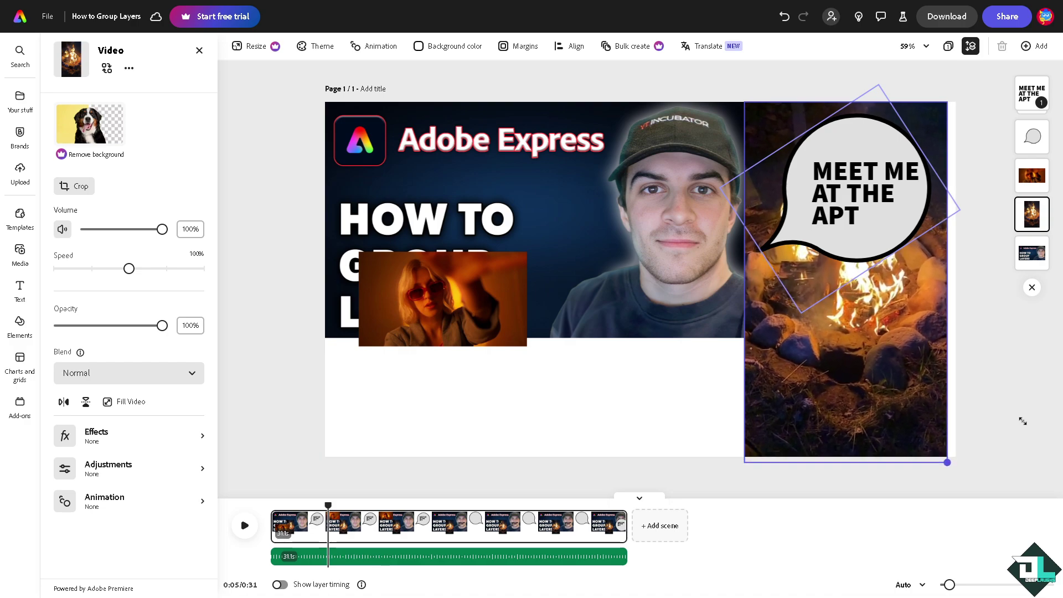
drag(948, 284, 956, 285)
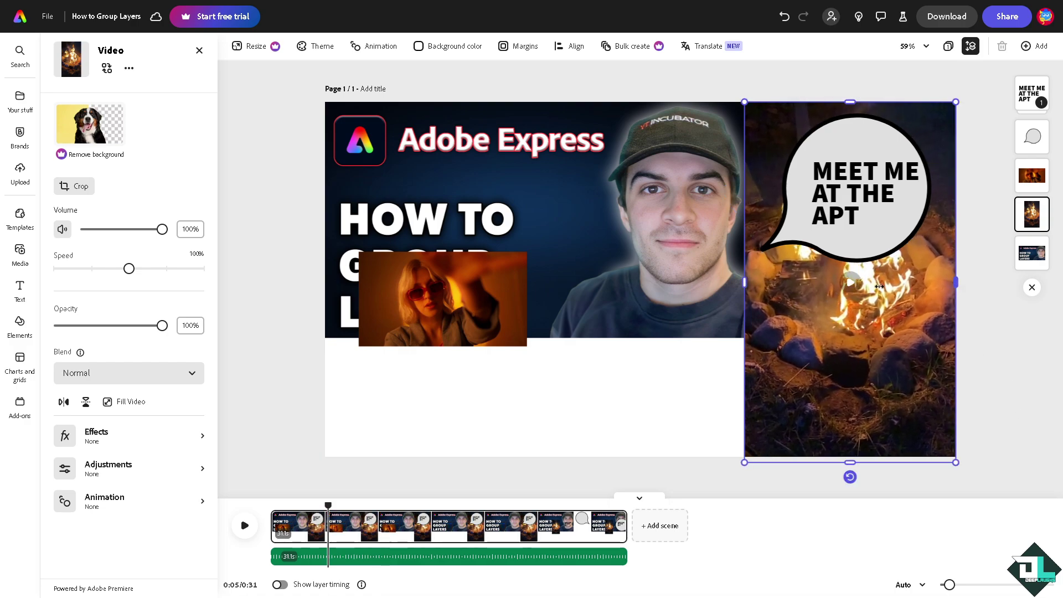
Step: Enlarge the woman video and place it directly below the thumbnail, widening it to meet the campfire video's edge
click(522, 263)
drag(527, 252, 743, 135)
drag(661, 229, 631, 431)
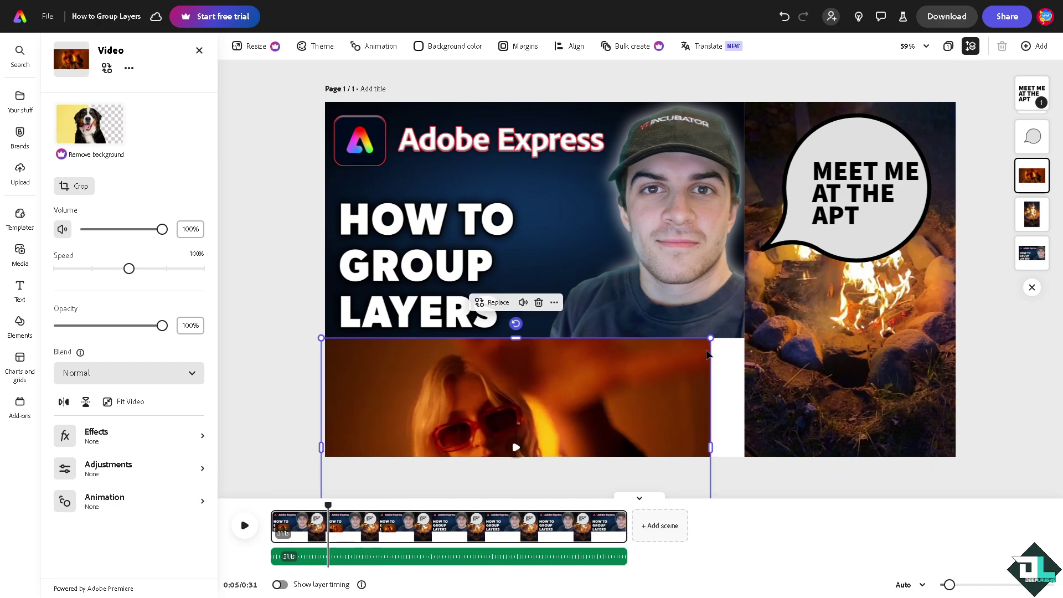
drag(712, 339, 726, 366)
drag(710, 446, 744, 445)
Step: Play the scene to preview the arranged videos, pausing at about 0:11
click(245, 526)
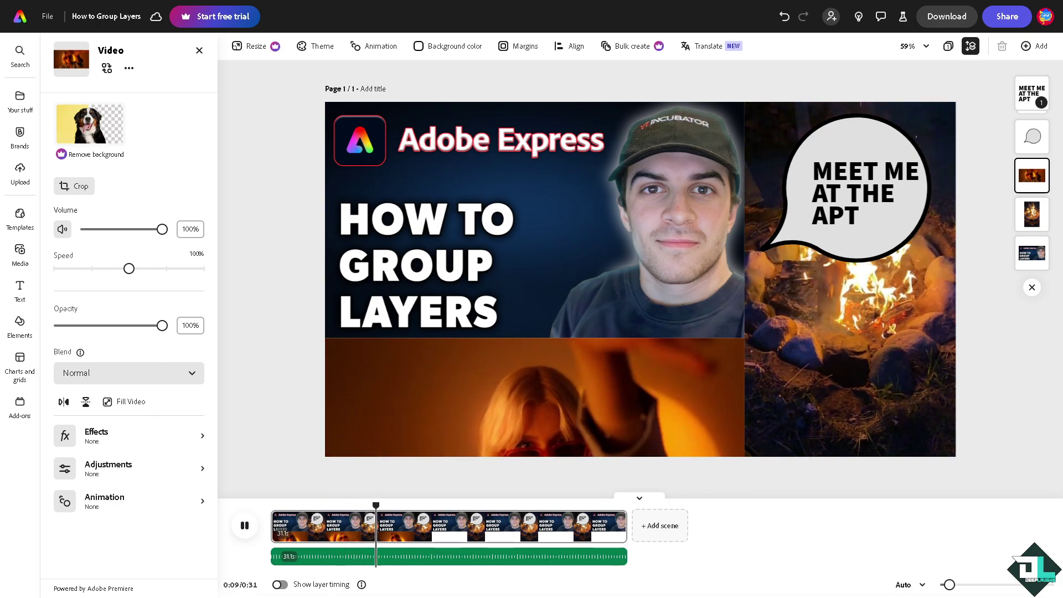
click(244, 525)
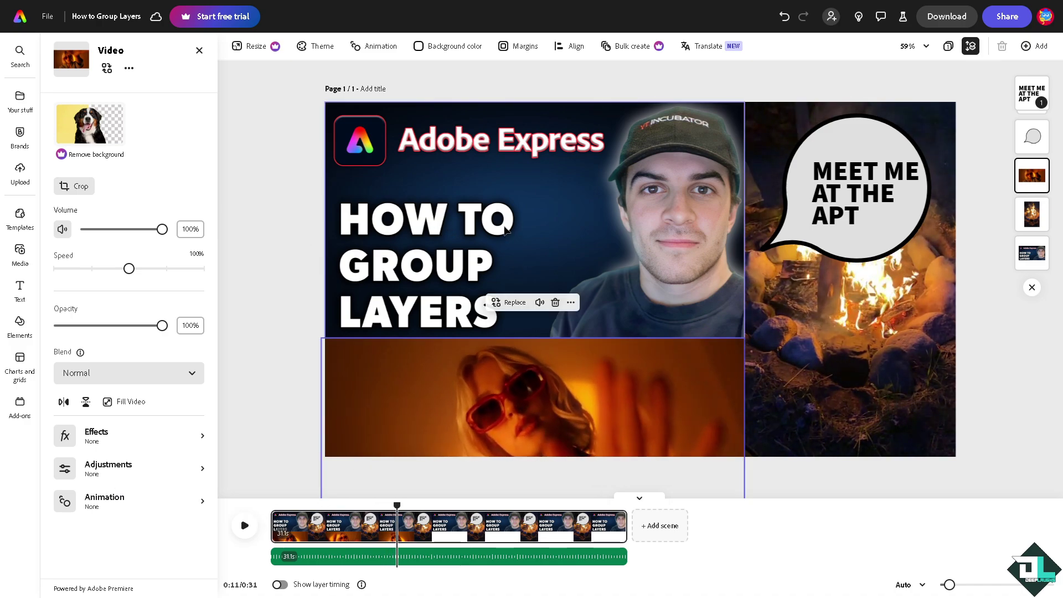
click(424, 218)
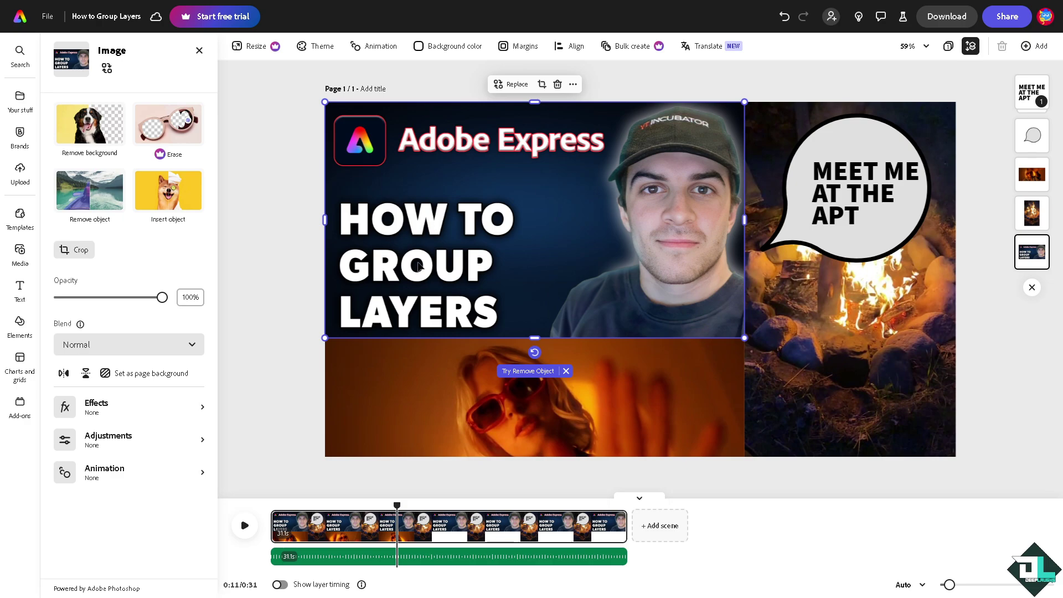
shift+click(412, 408)
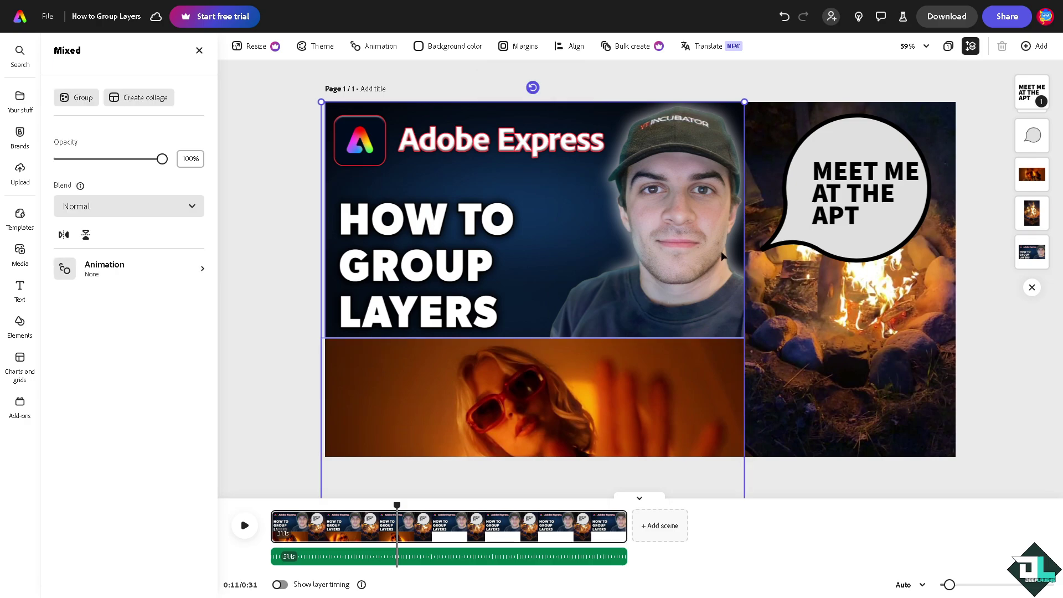
shift+click(830, 193)
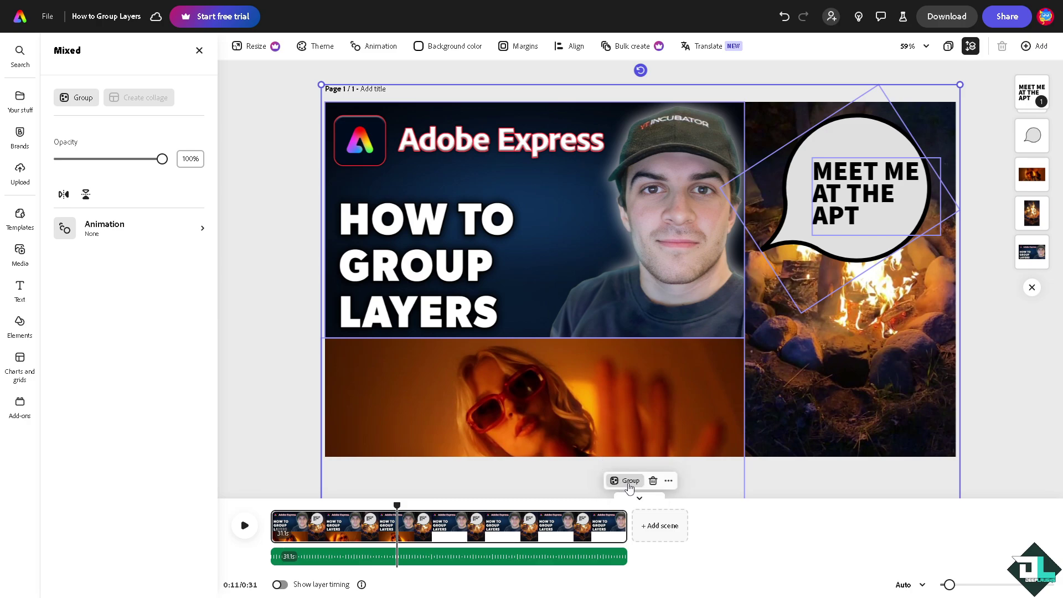
click(279, 272)
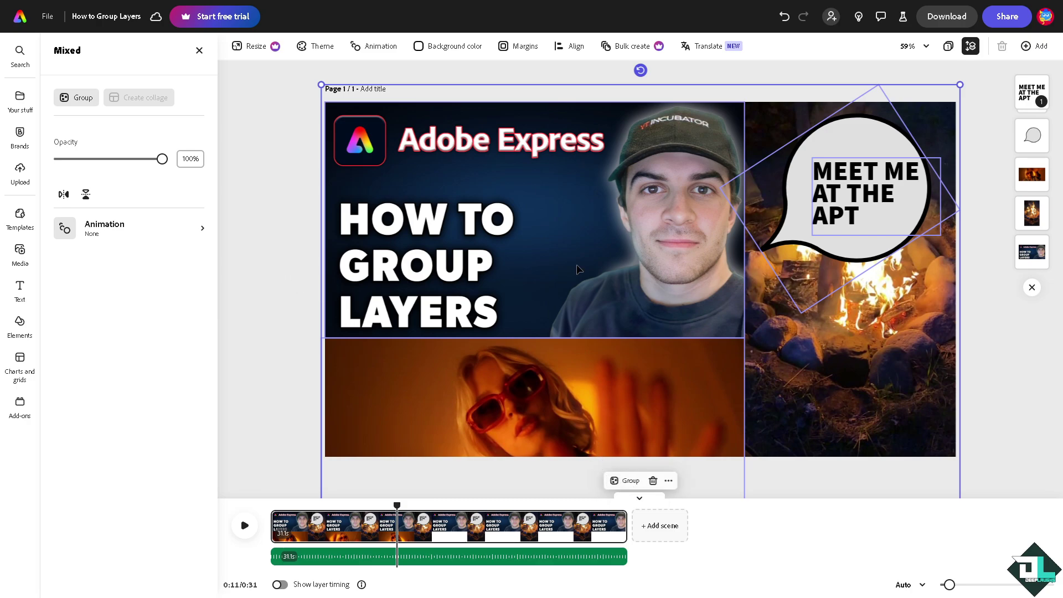
Step: Group the text, speech bubble, campfire video, thumbnail image and woman video together, and nudge the whole group slightly
click(875, 200)
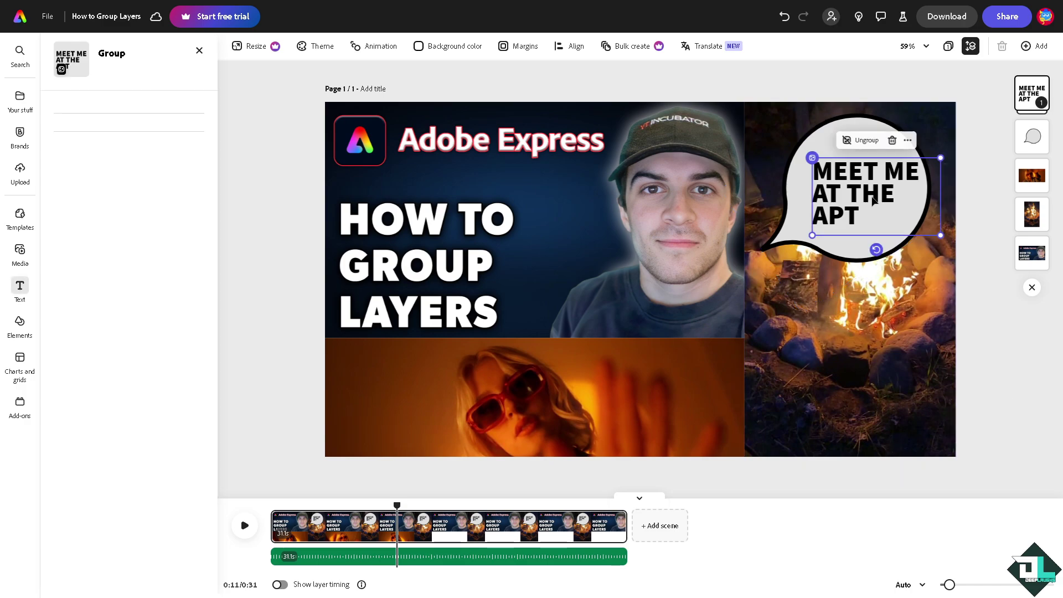
shift+click(795, 191)
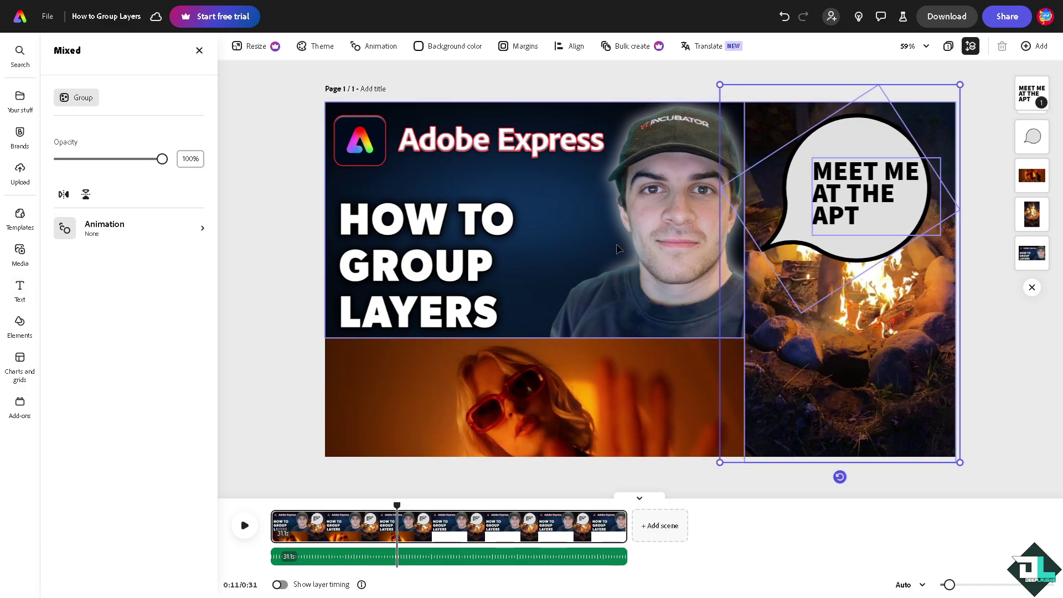
shift+click(604, 414)
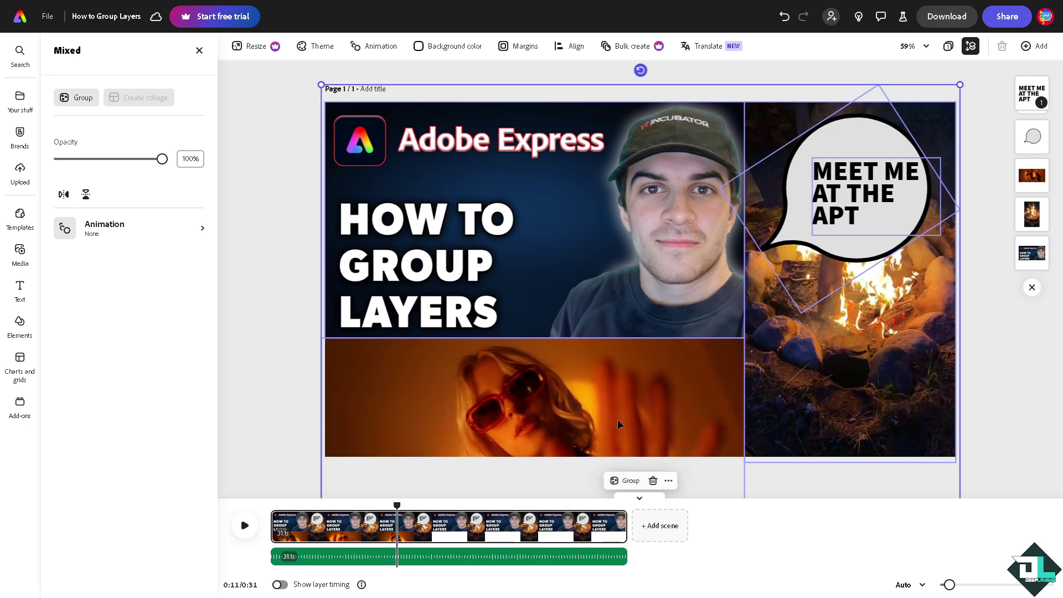
click(628, 483)
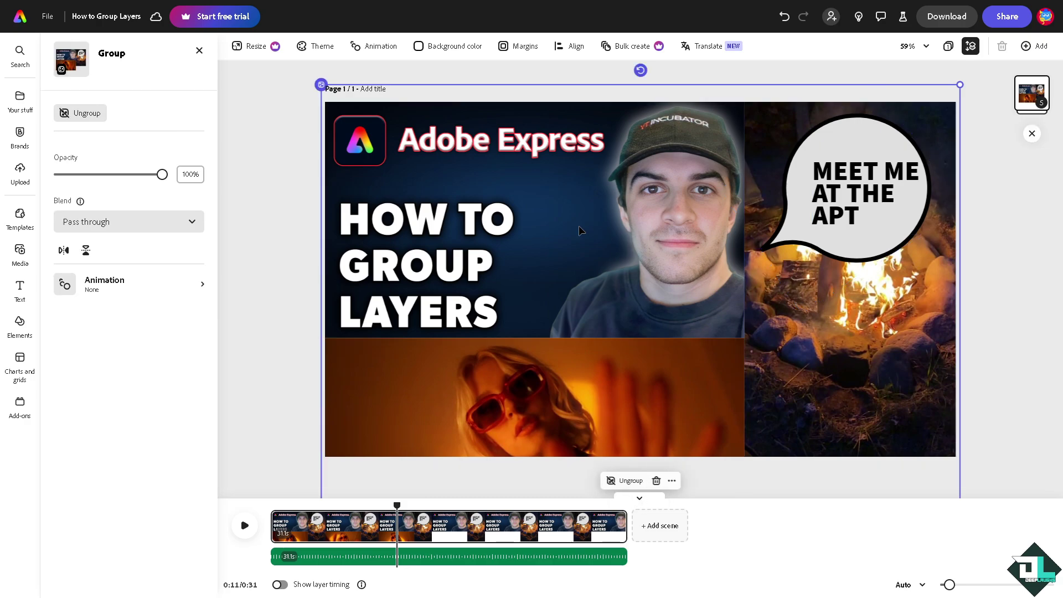
drag(601, 197, 626, 213)
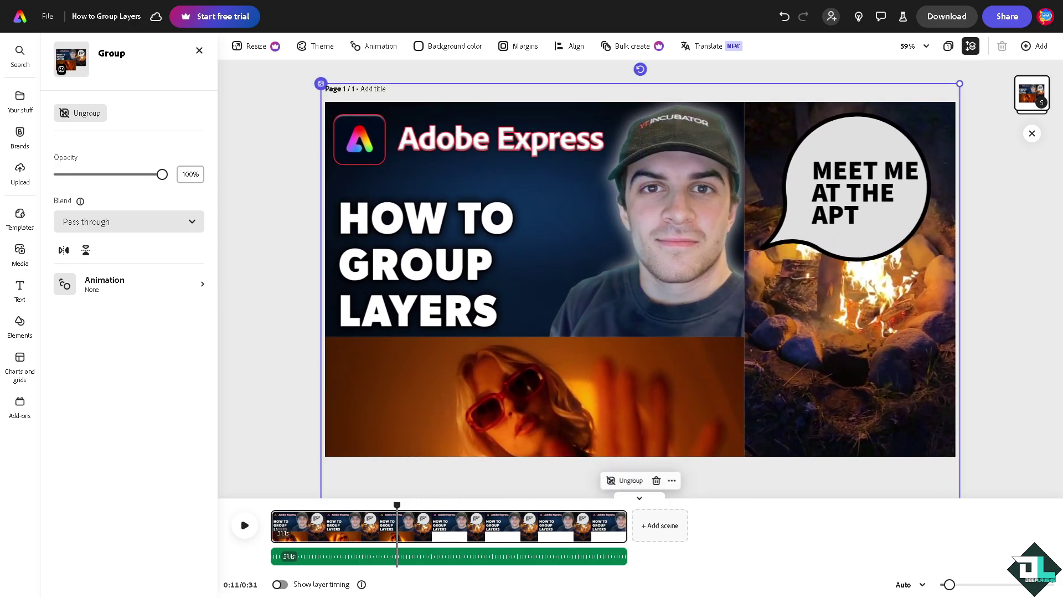